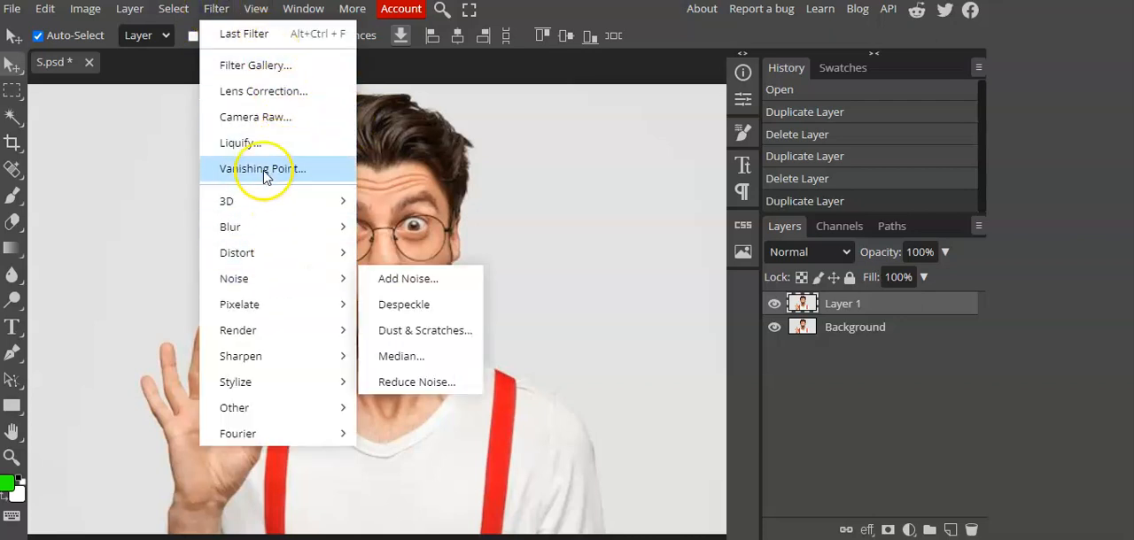
Step: Apply the Filter Gallery's Poster Edges effect to Layer 1 with Edge Thickness 0, Edge Intensity 0 and Posterization 2
click(268, 67)
click(589, 304)
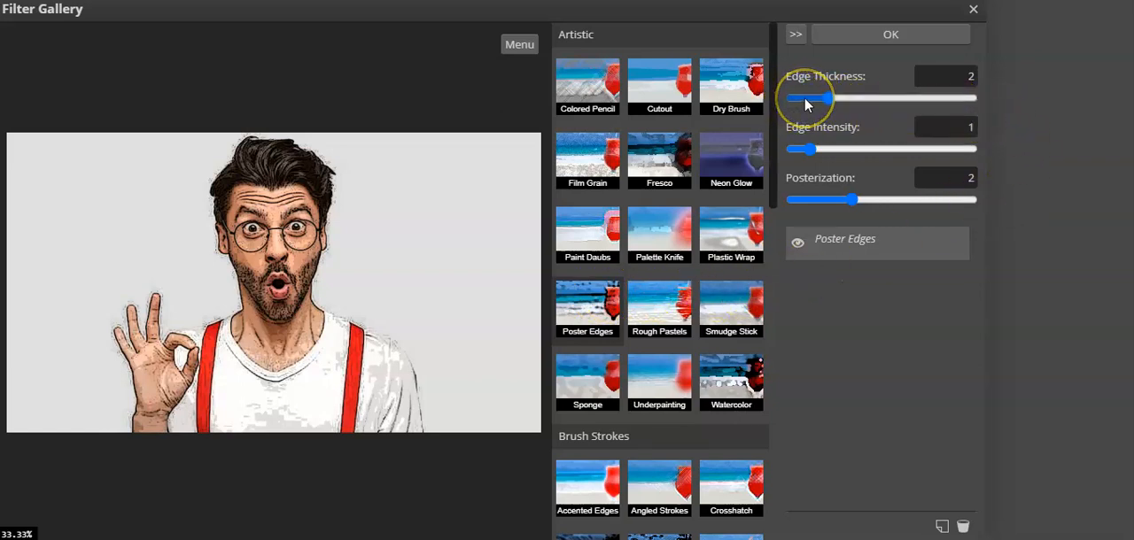
click(972, 77)
click(820, 102)
click(811, 100)
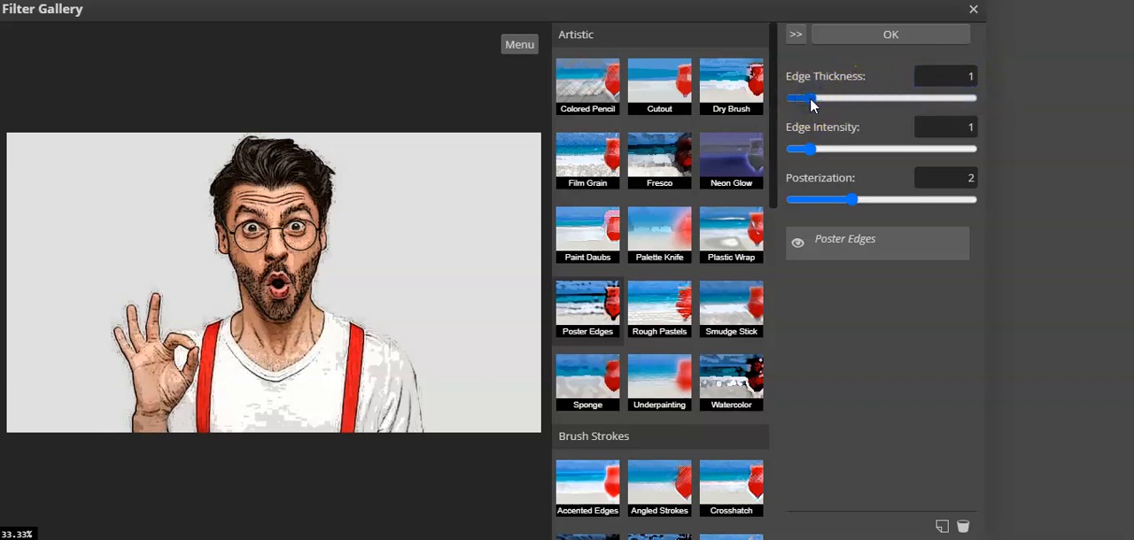
drag(810, 100, 790, 104)
click(789, 99)
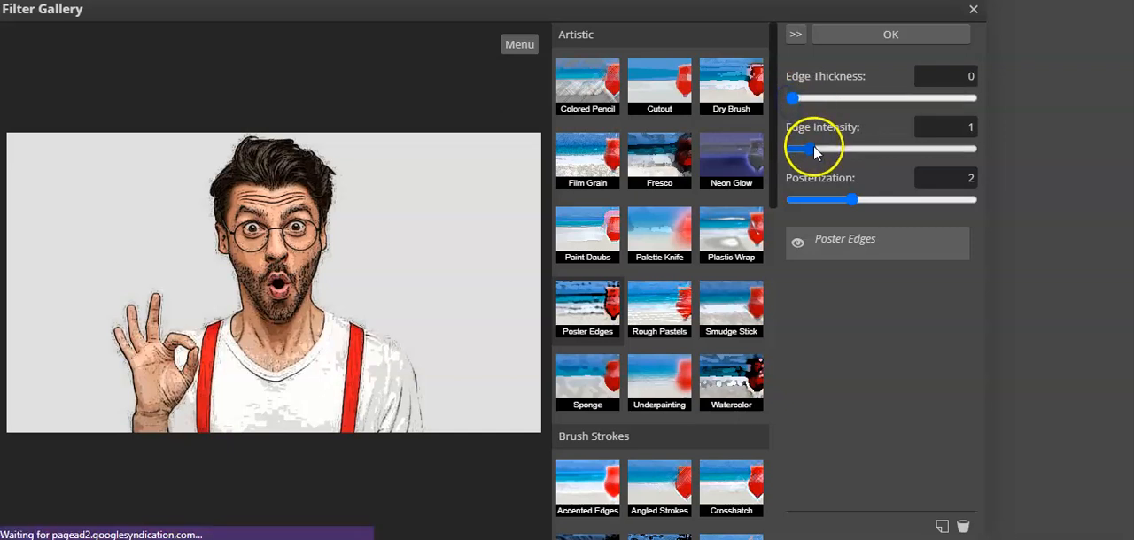
click(788, 148)
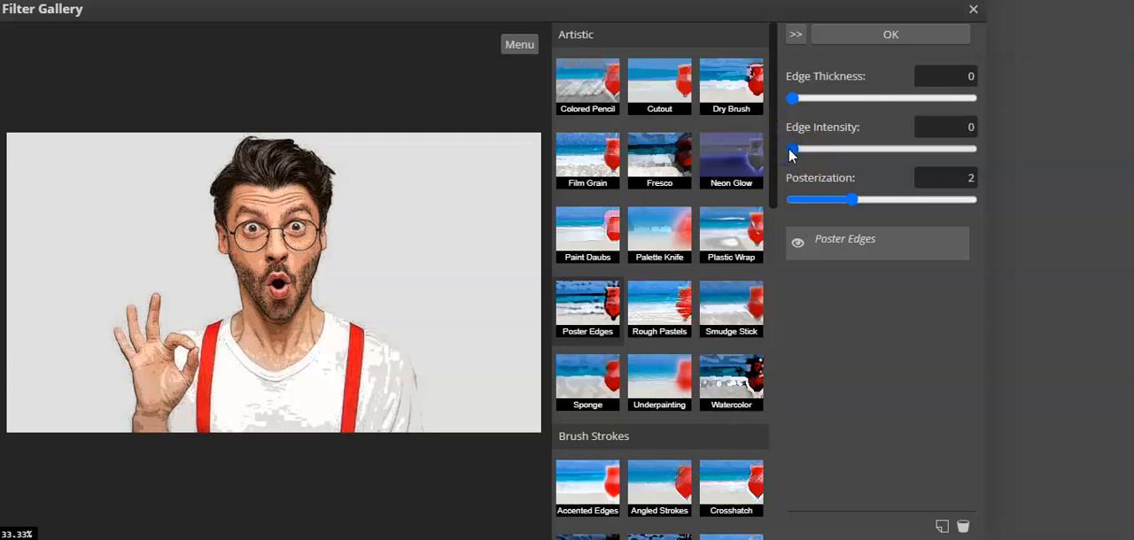
click(922, 36)
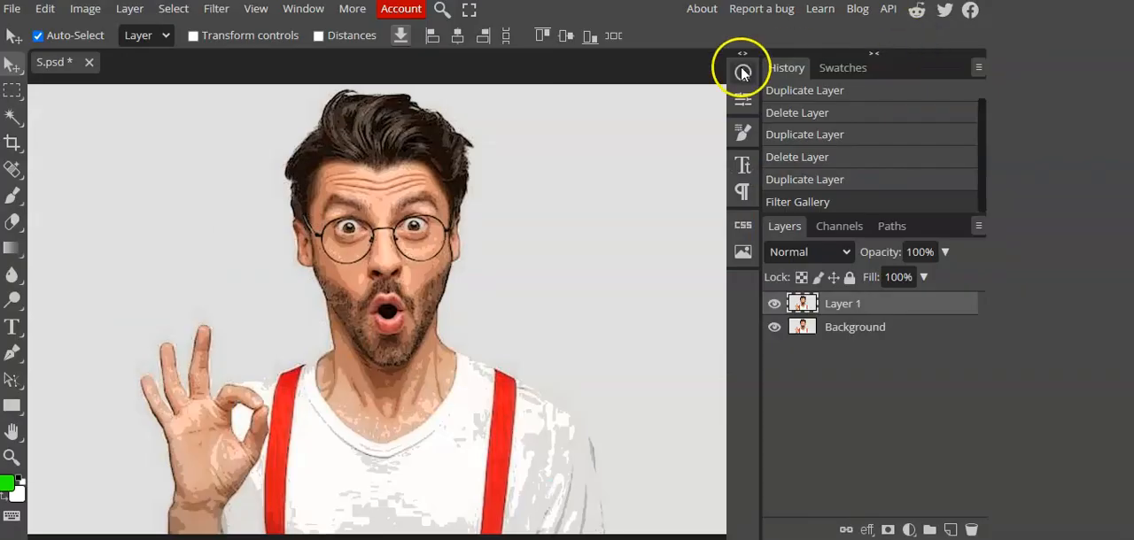
Step: Start the Oil Paint filter on Layer 1, move its dialog off the portrait and set Shine to 0.0
click(212, 13)
mouse_move(323, 385)
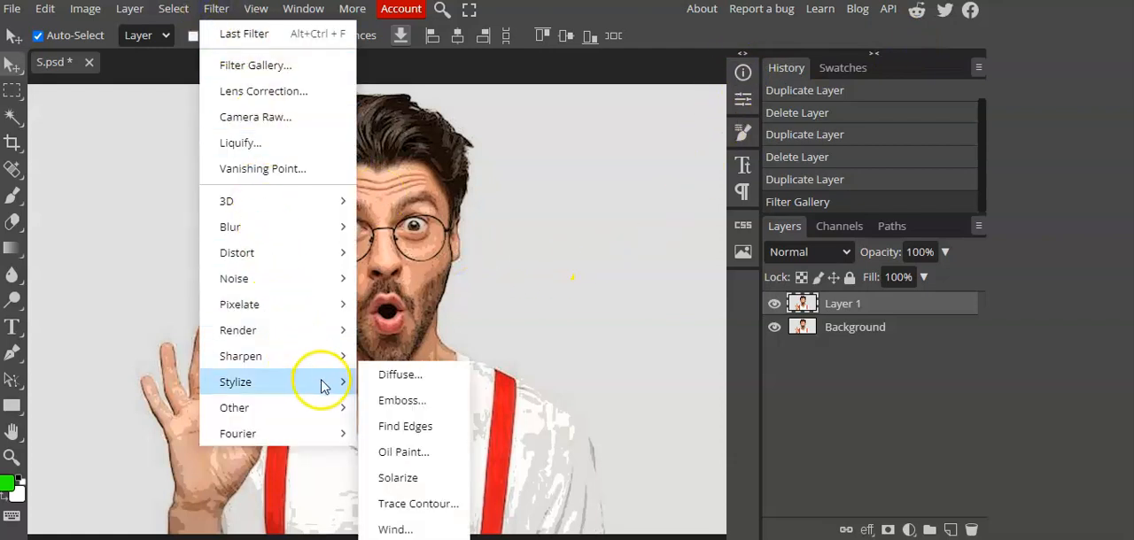
click(422, 452)
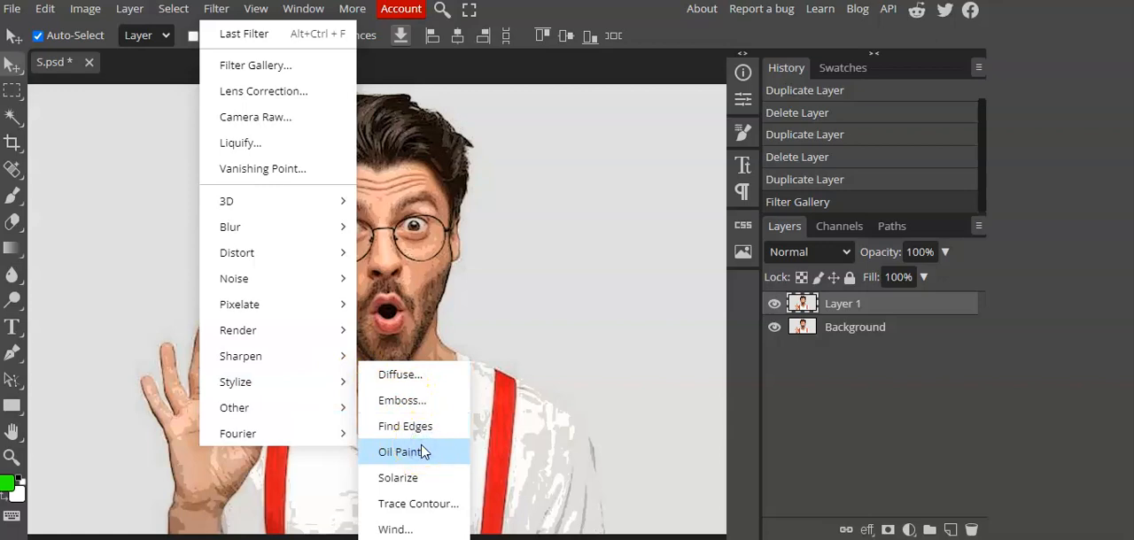
click(421, 452)
mouse_move(325, 129)
mouse_down()
mouse_move(684, 110)
mouse_move(878, 31)
mouse_up()
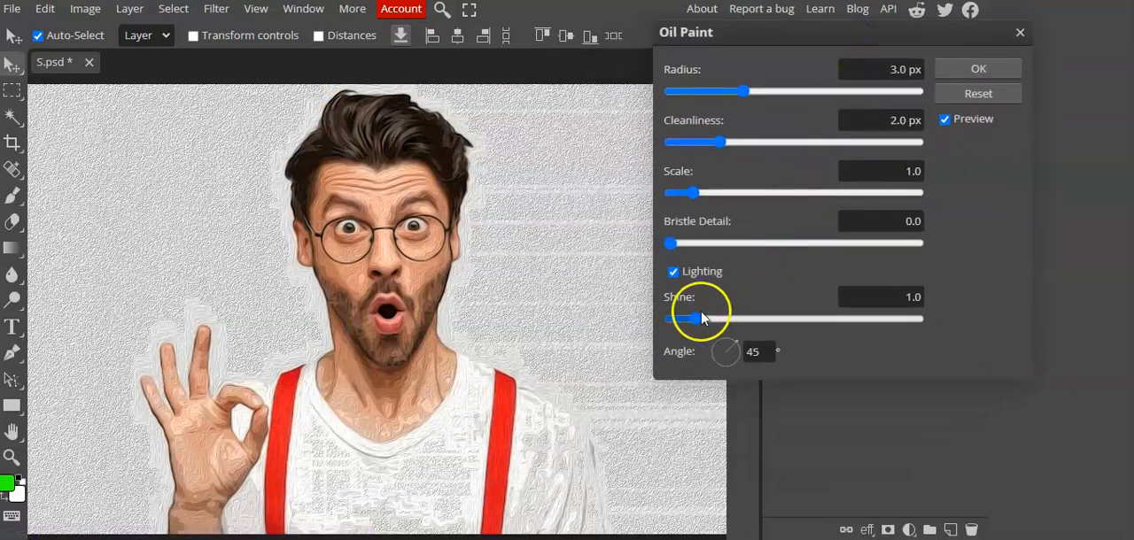
click(666, 319)
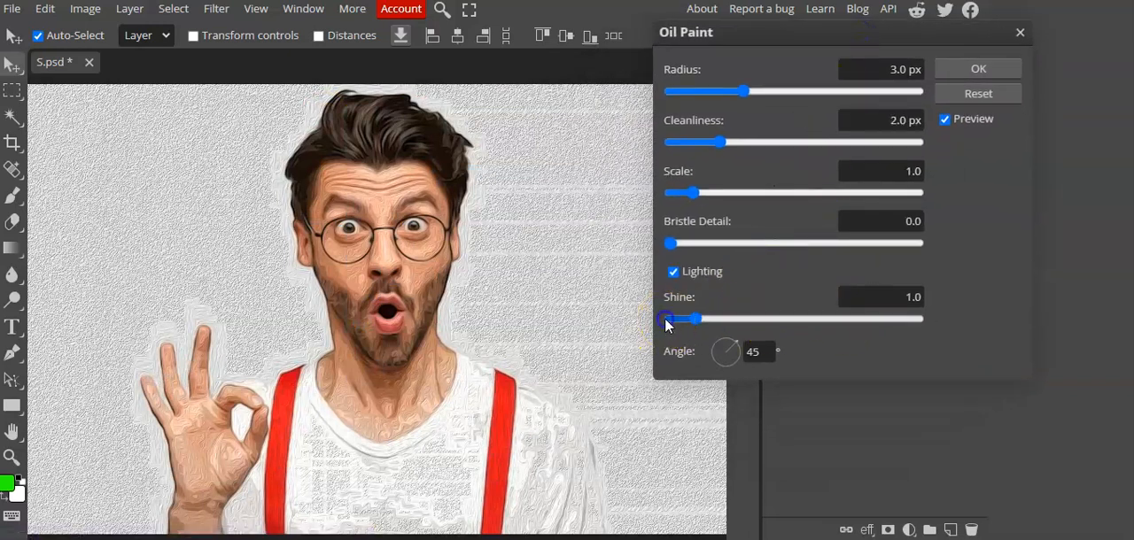
click(666, 319)
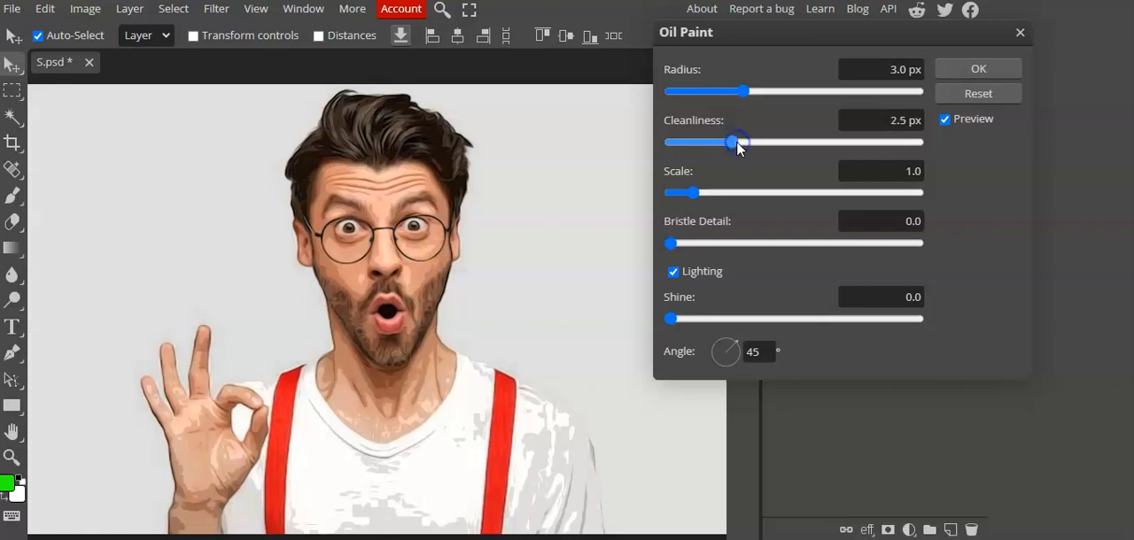
Step: Set the Oil Paint Cleanliness to 3.2 px, Scale to 2.0 and Radius to 3.5 px, and apply the filter
drag(736, 141, 794, 143)
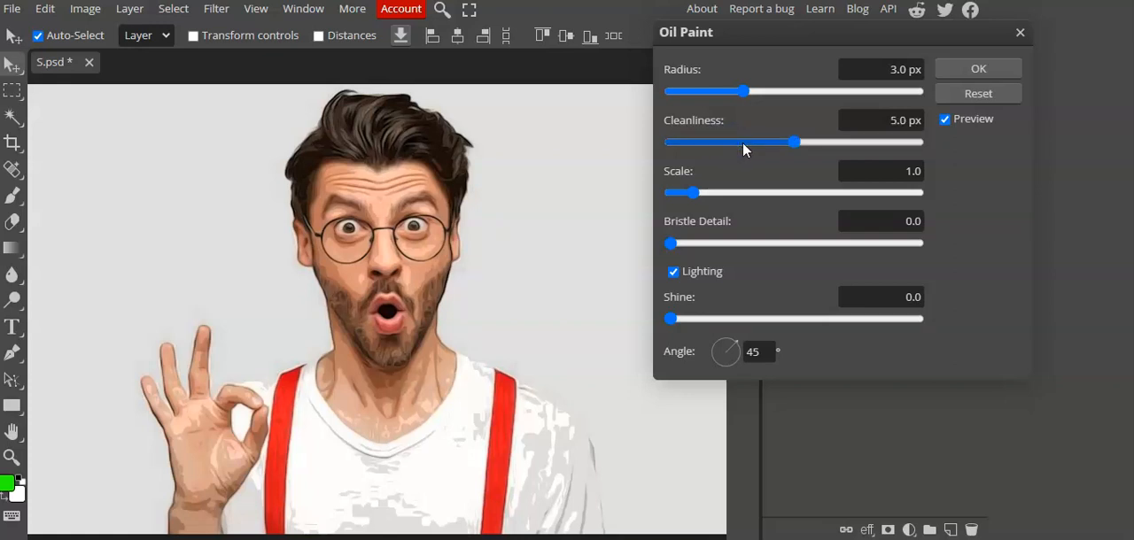
click(749, 142)
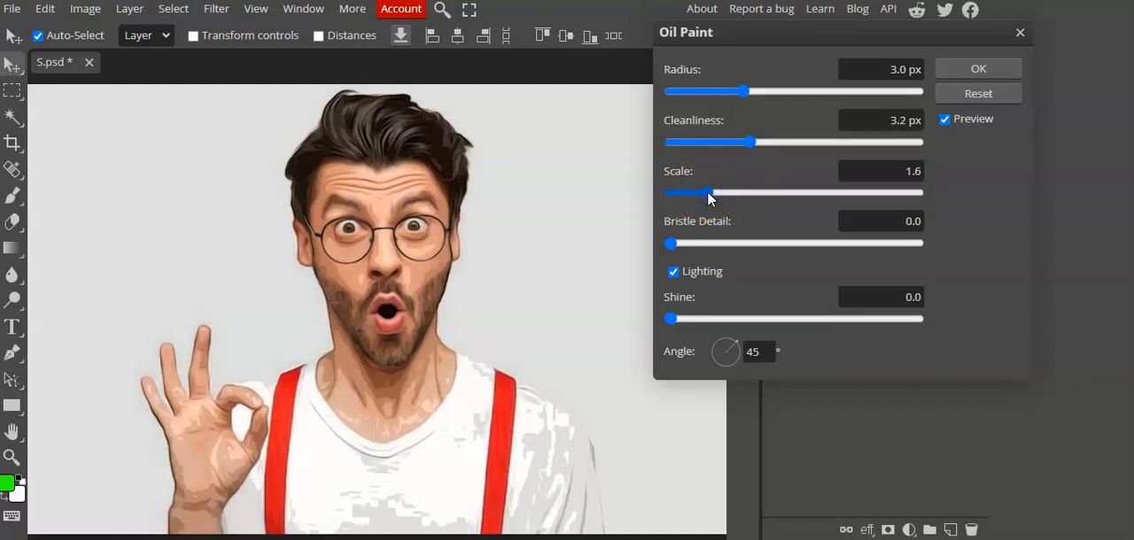
drag(710, 191, 719, 193)
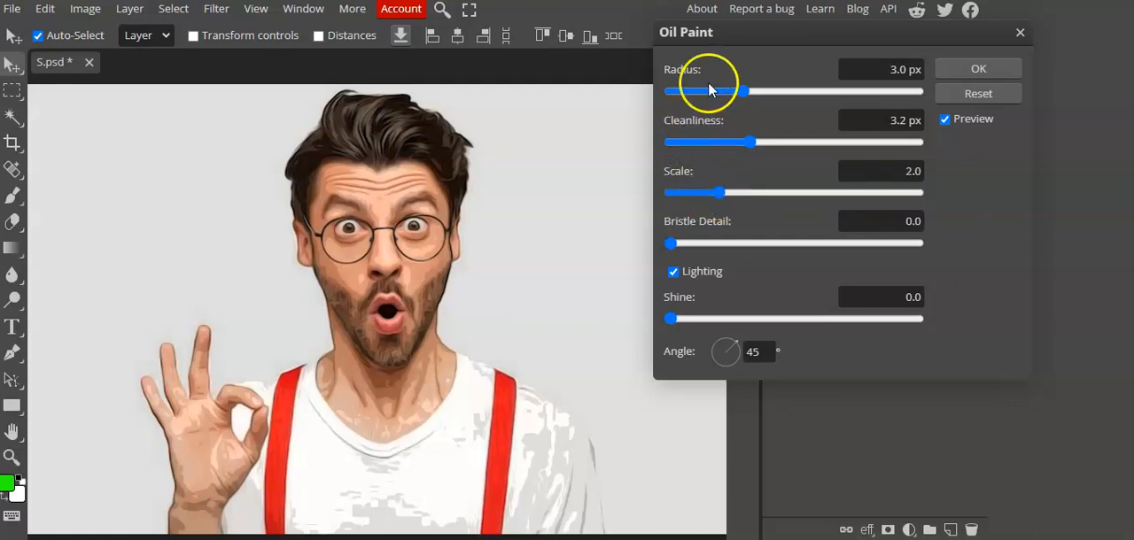
click(755, 91)
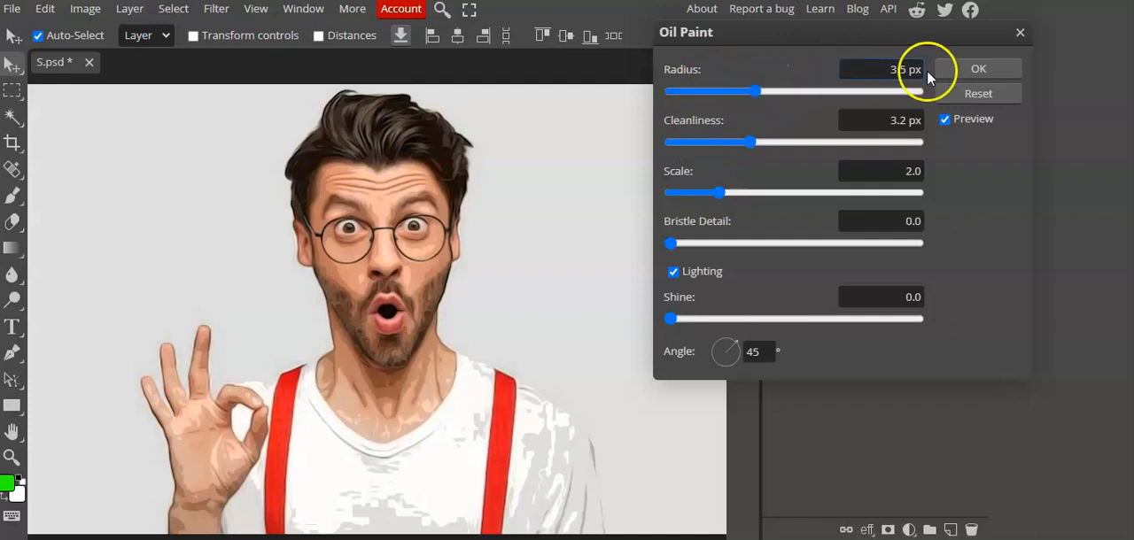
click(950, 79)
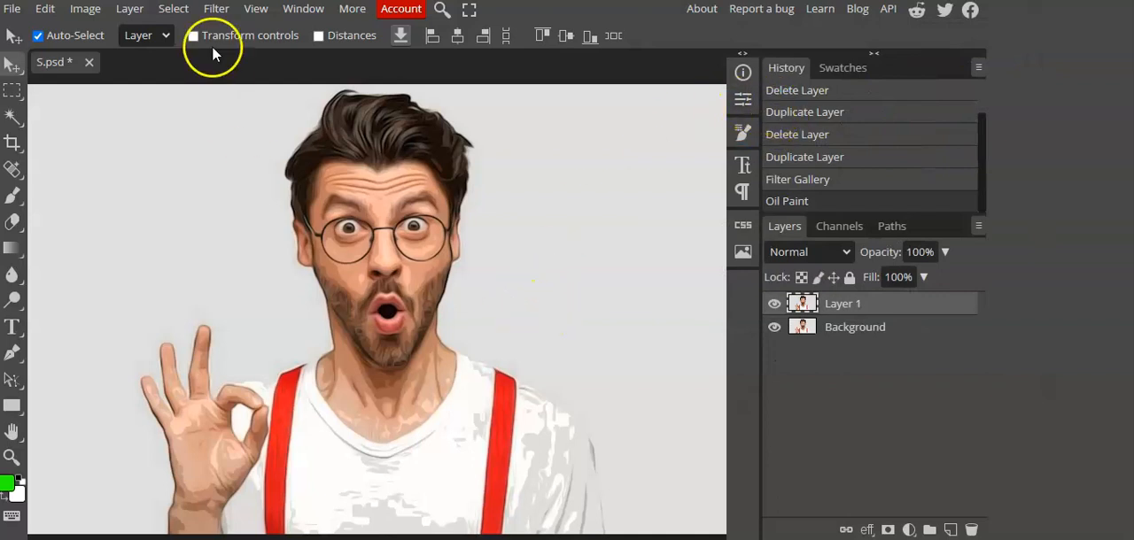
Step: Start the Unsharp Mask filter on Layer 1 and set its Threshold to 48 and Radius to 12.0 px
click(215, 9)
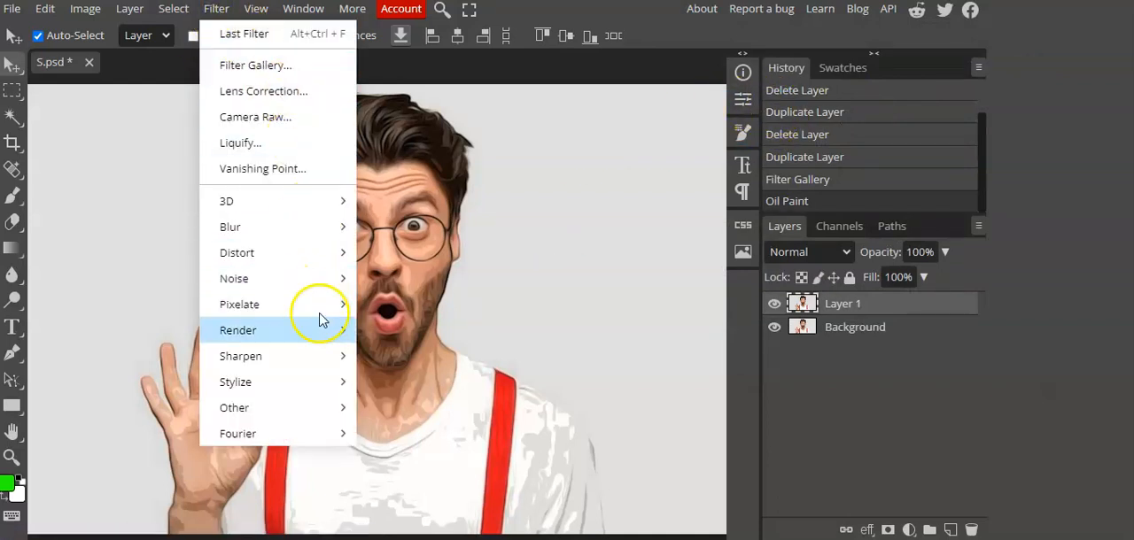
mouse_move(339, 361)
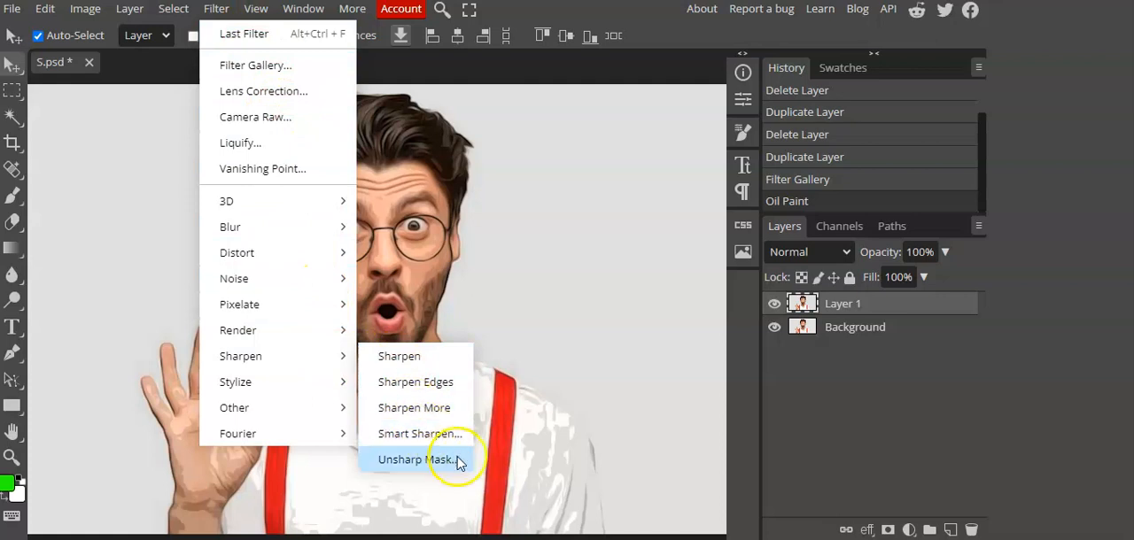
click(414, 460)
drag(328, 127, 772, 68)
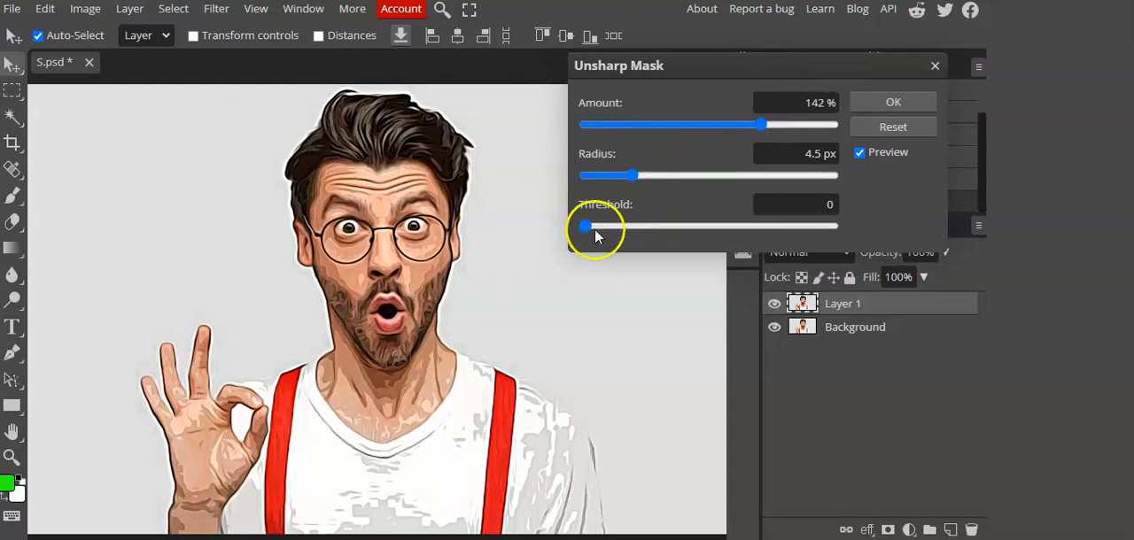
drag(586, 227, 634, 228)
drag(636, 176, 644, 183)
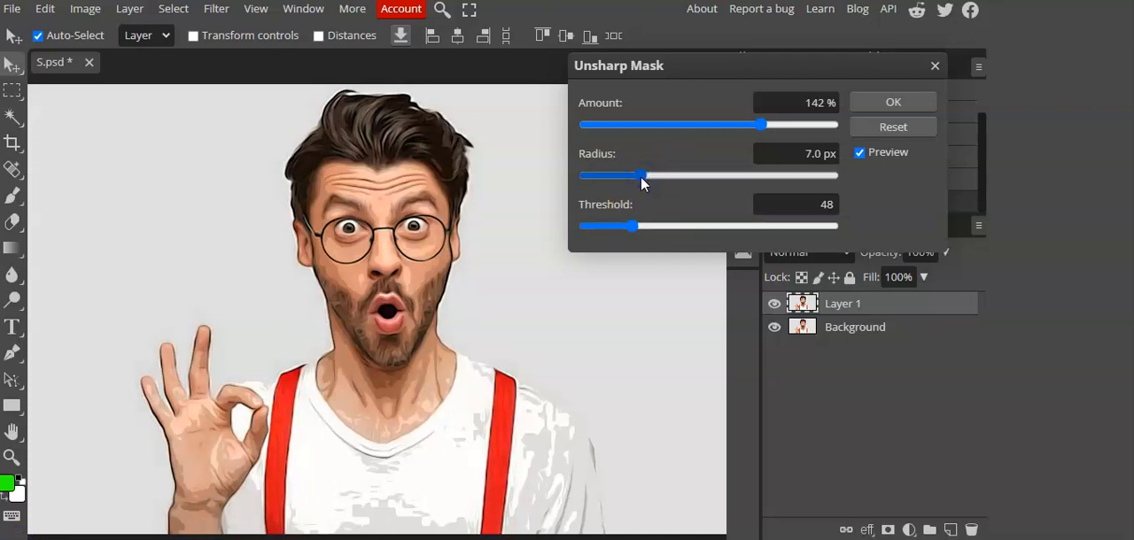
click(653, 178)
Step: Set the Unsharp Mask Amount to 172 % and Radius to 10.0 px, raise the Threshold slightly, and apply the filter
click(769, 124)
click(792, 125)
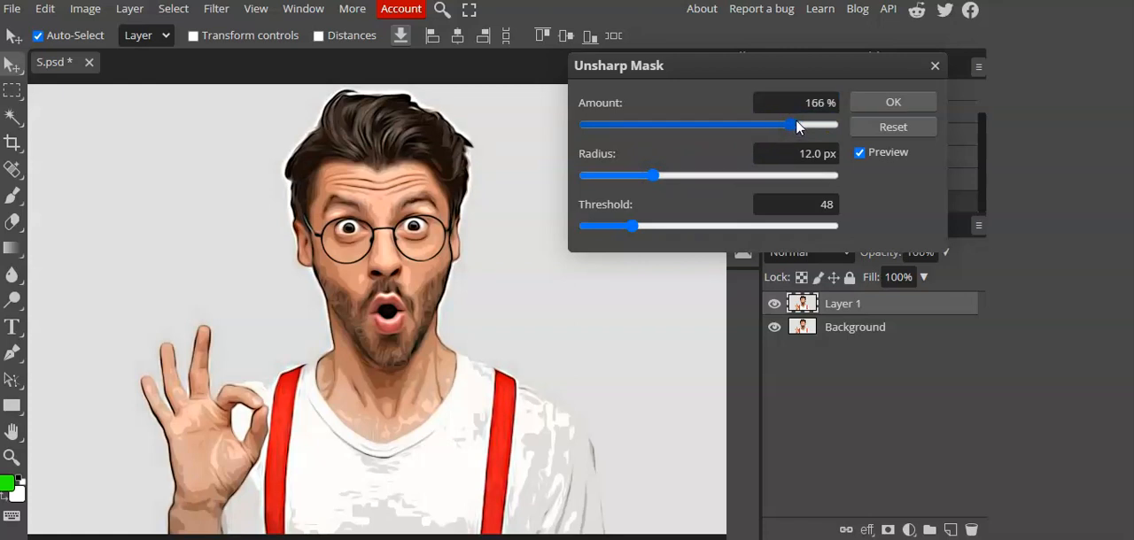
click(798, 125)
click(676, 174)
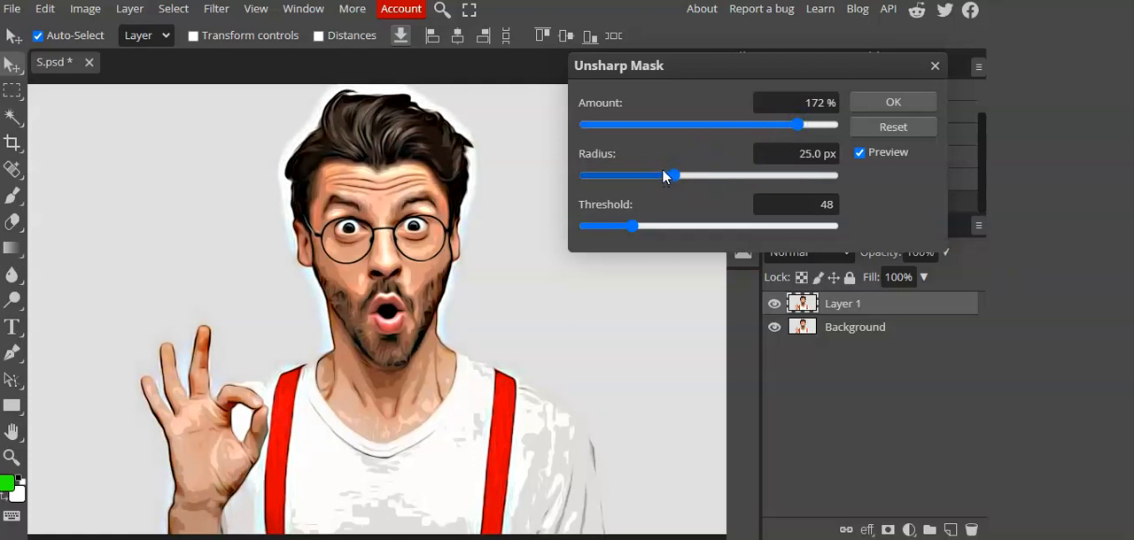
click(649, 175)
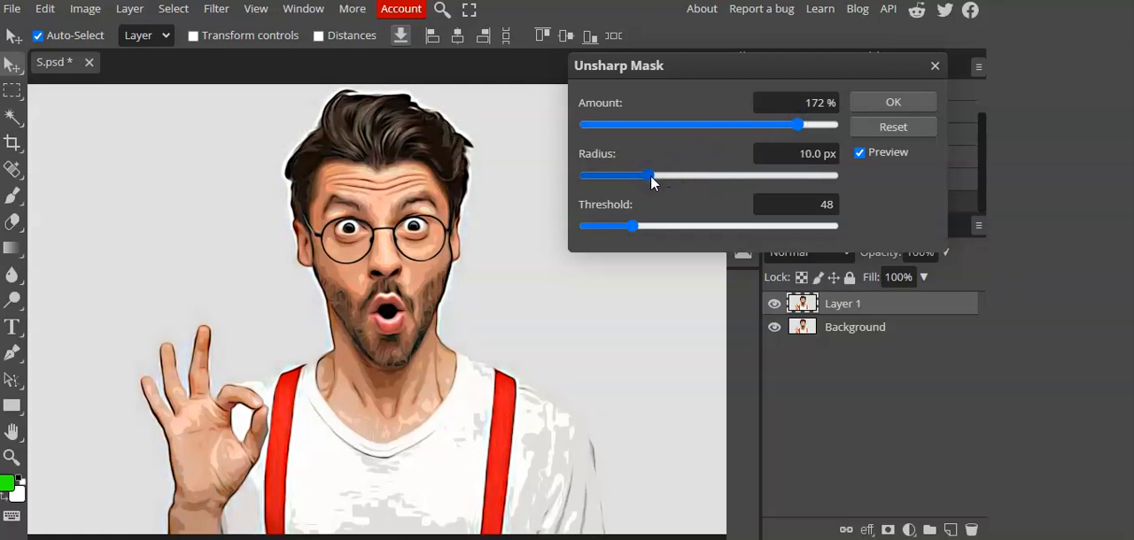
click(629, 226)
drag(631, 225, 645, 226)
click(864, 108)
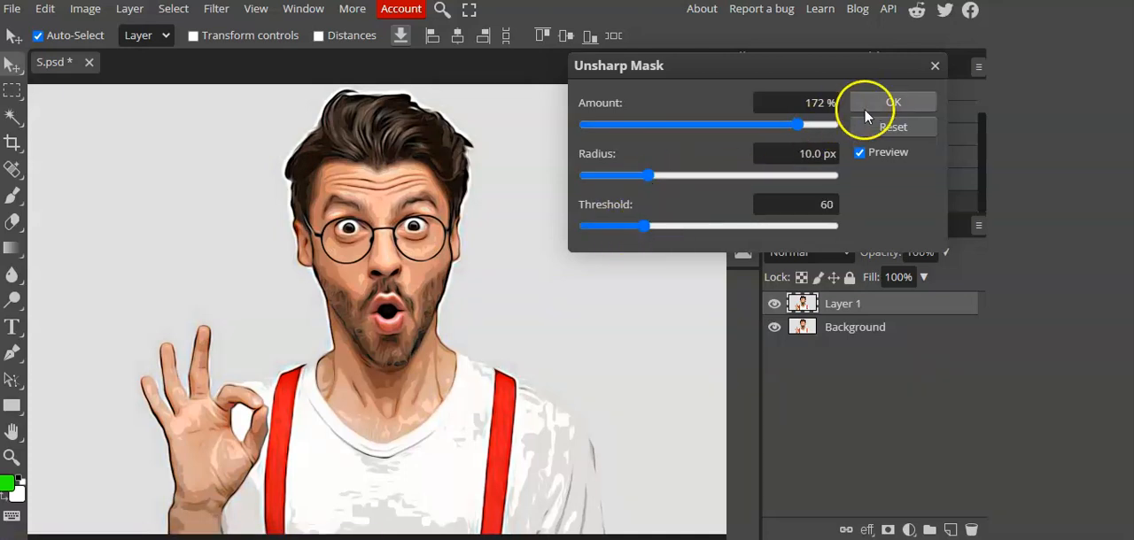
Step: Duplicate Layer 1 and choose the Filter Gallery's Poster Edges effect for the copy
right_click(807, 307)
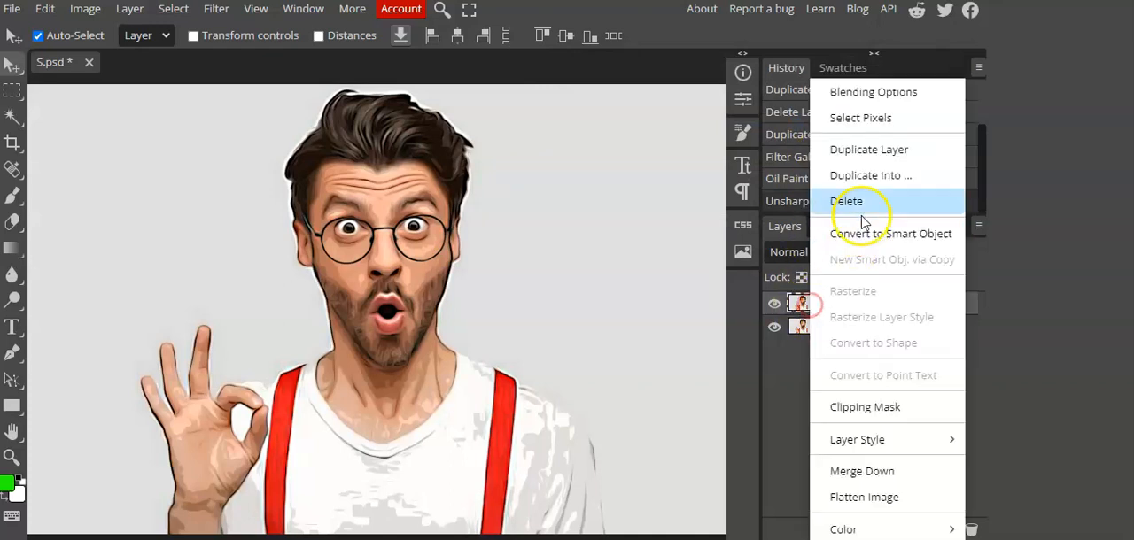
click(859, 153)
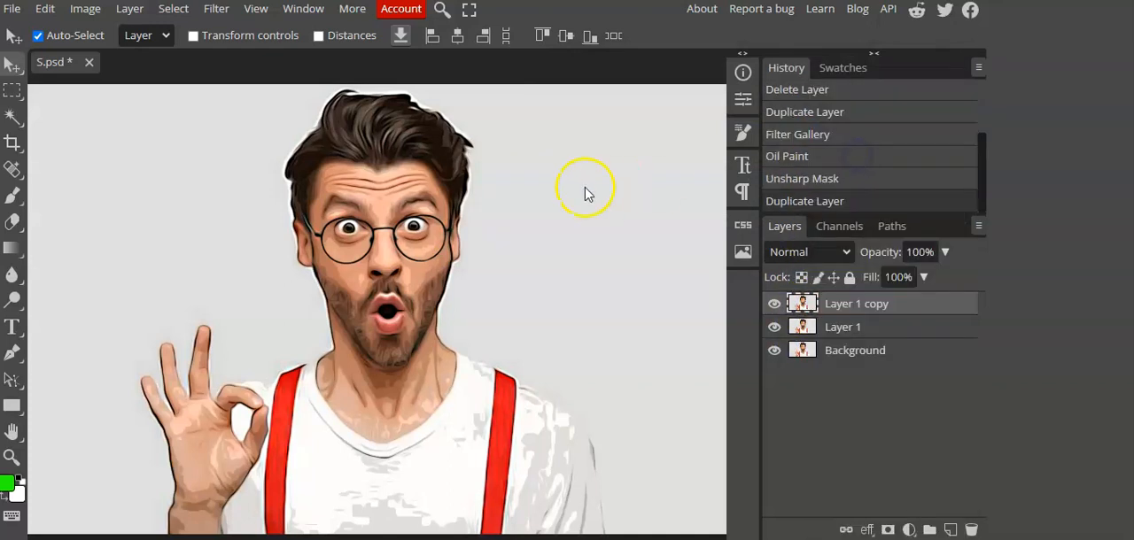
click(215, 10)
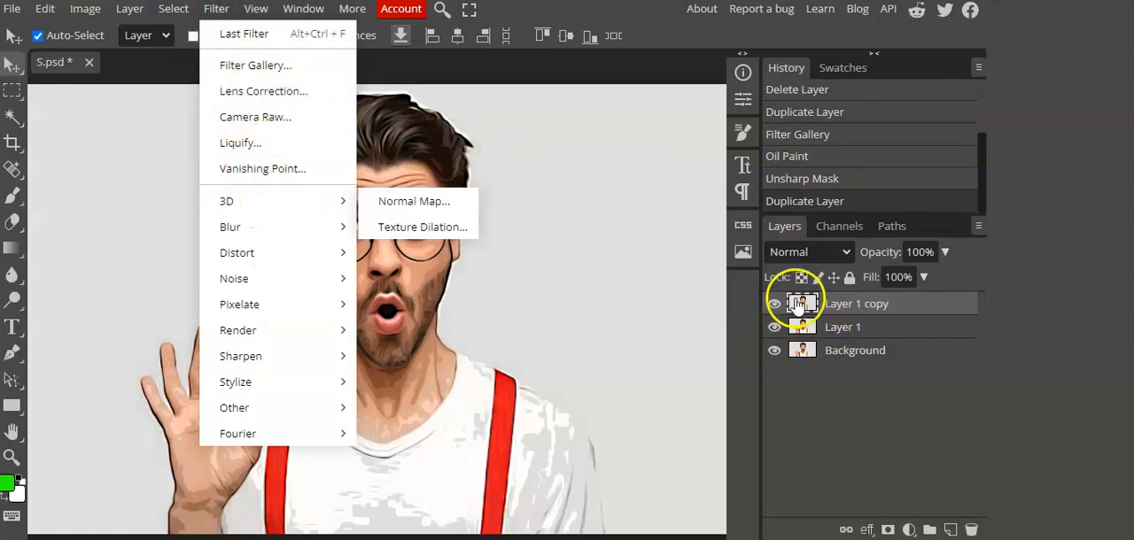
click(274, 79)
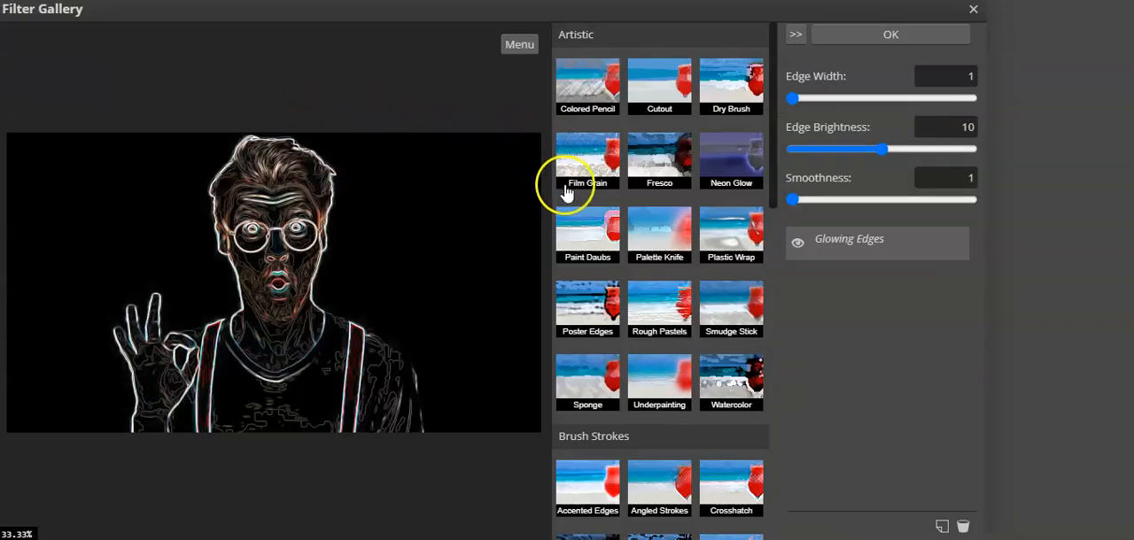
click(591, 317)
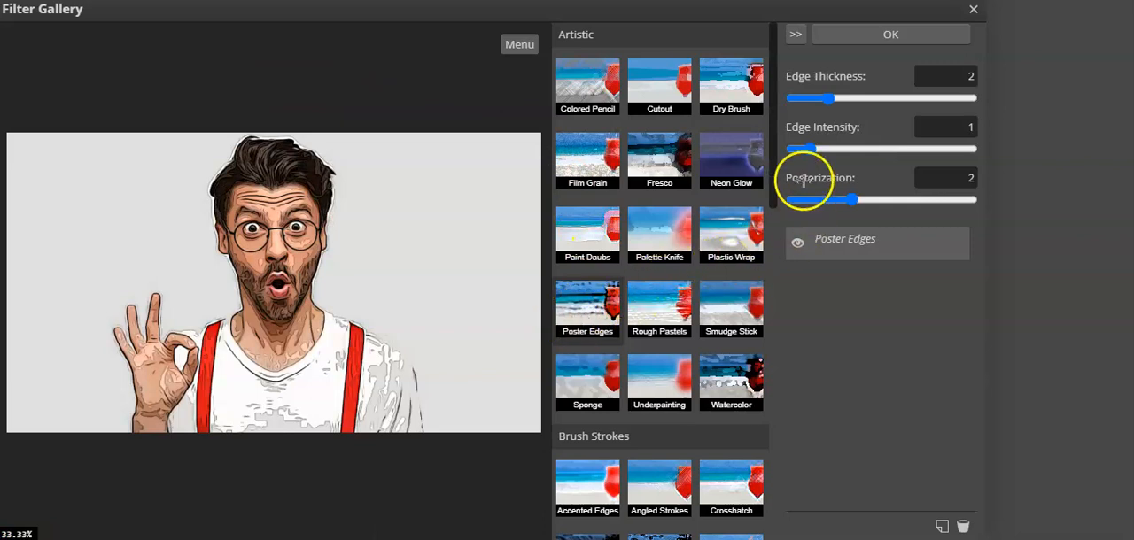
Step: Set the Poster Edges Edge Intensity to 1 and Posterization to 5, and apply the effect to the layer copy
click(808, 152)
drag(808, 158, 819, 153)
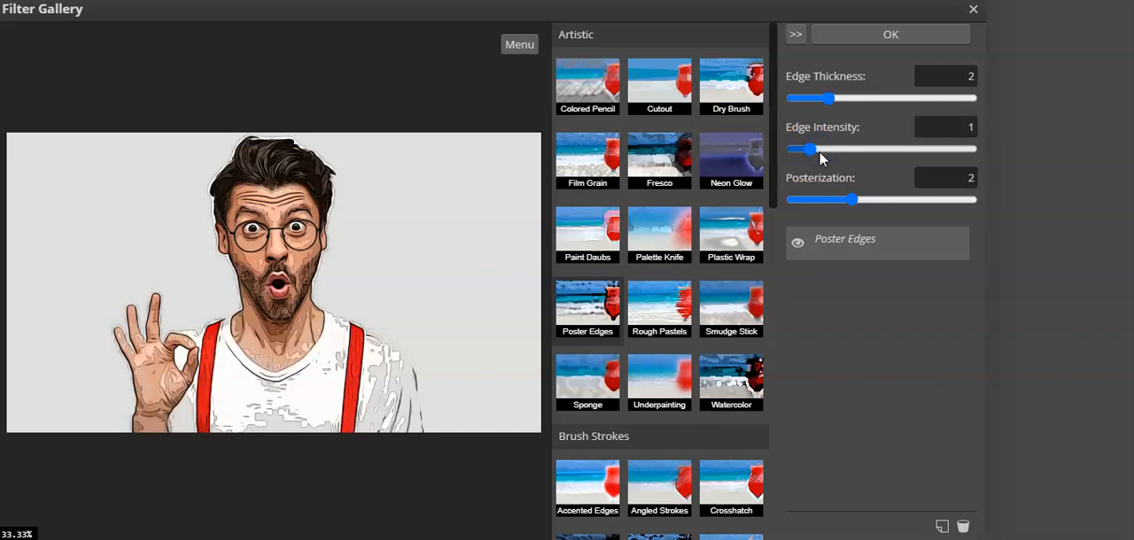
click(822, 152)
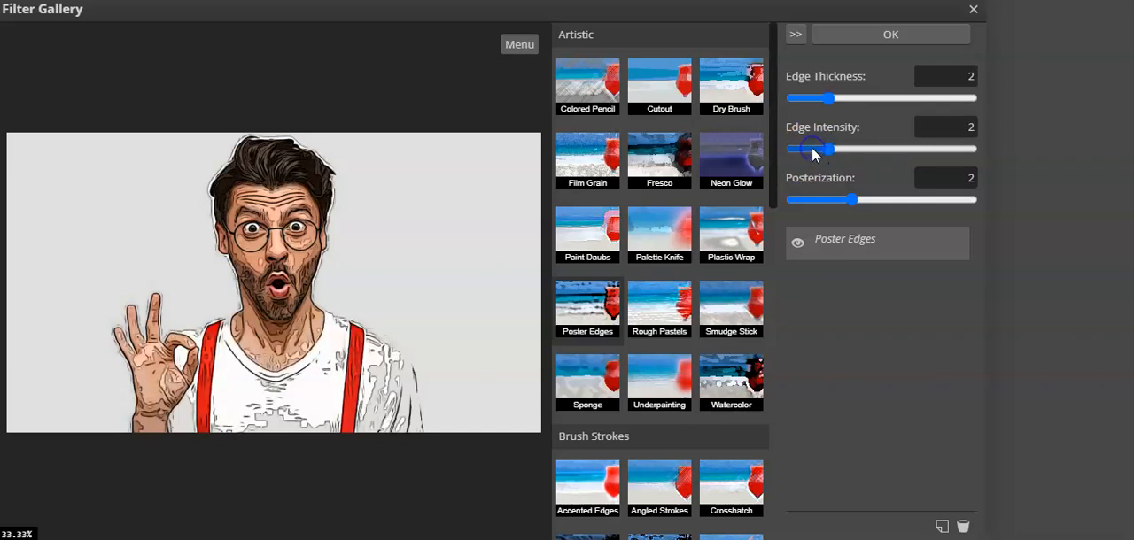
click(813, 152)
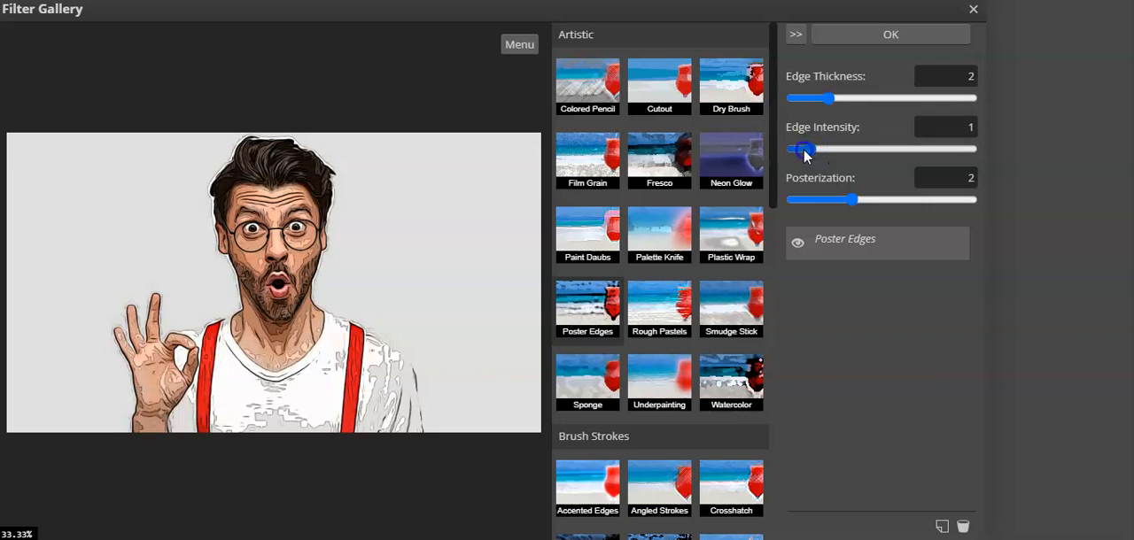
click(823, 204)
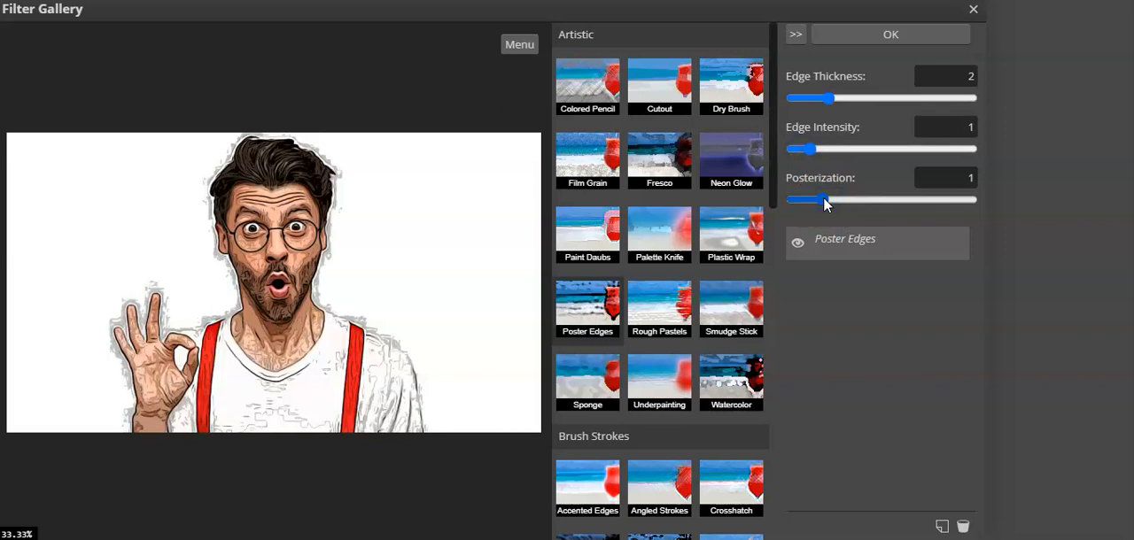
click(910, 200)
click(927, 200)
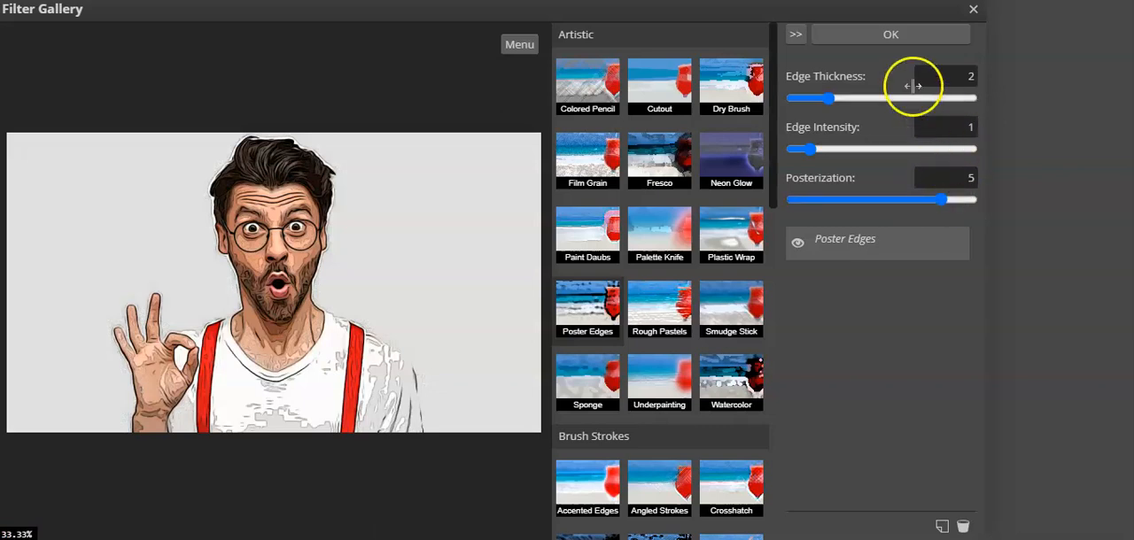
click(869, 39)
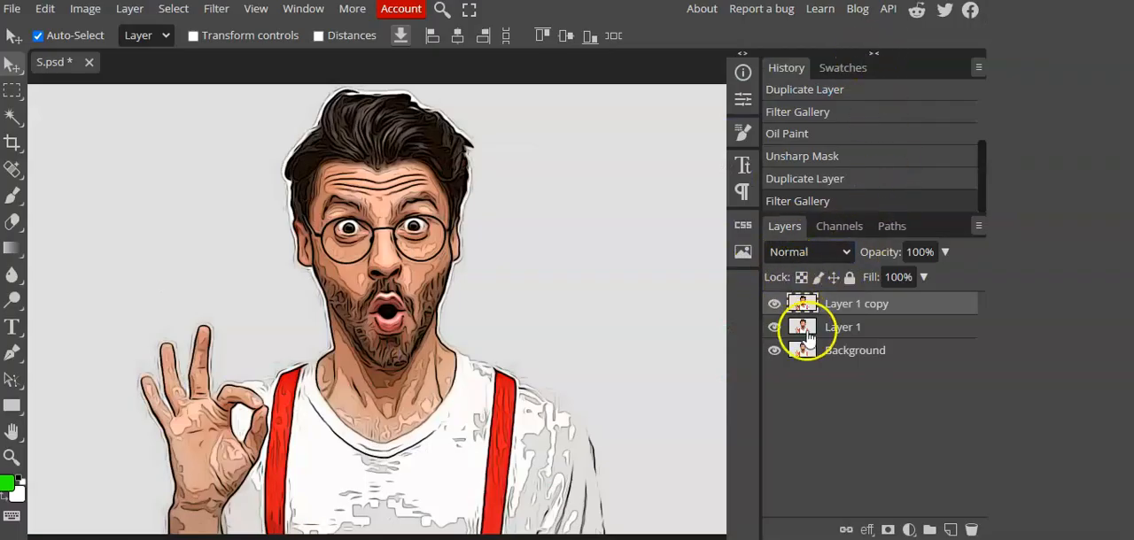
Step: Apply Smart Sharpen to Layer 1 copy with an Amount of about 51% and a Radius of about 33 px
click(205, 14)
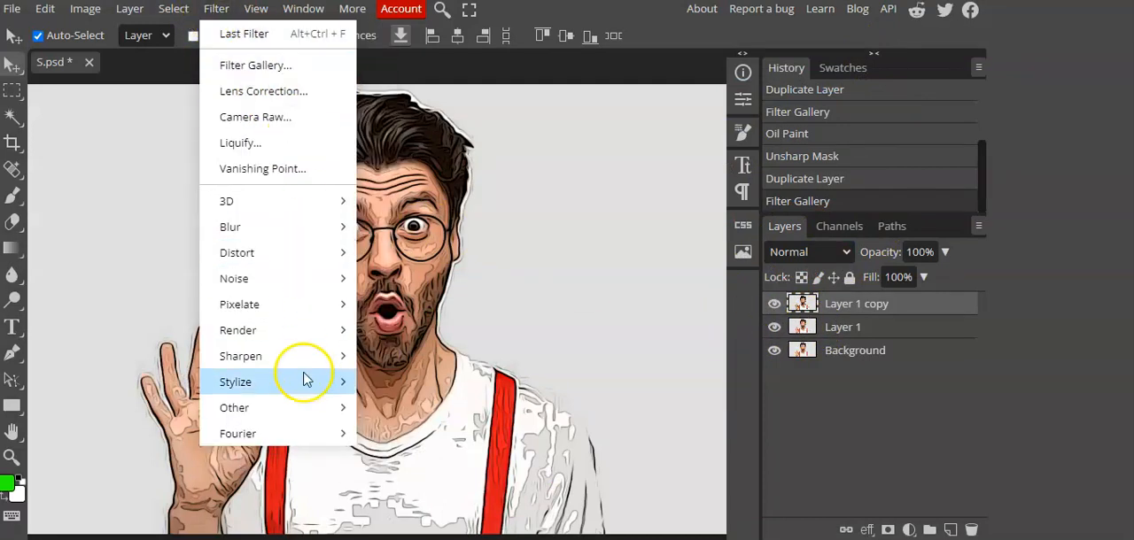
mouse_move(302, 356)
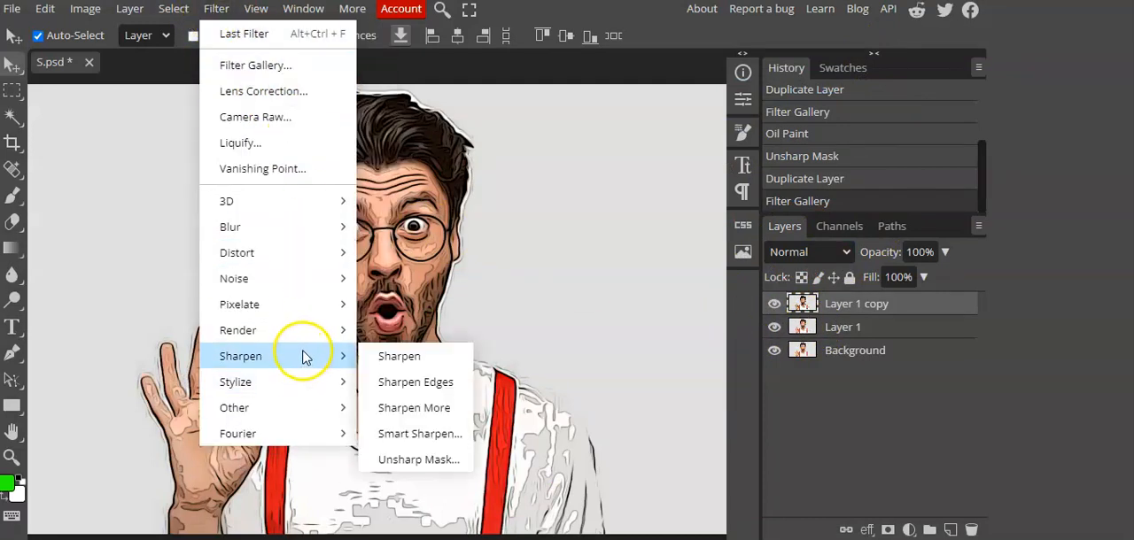
click(446, 433)
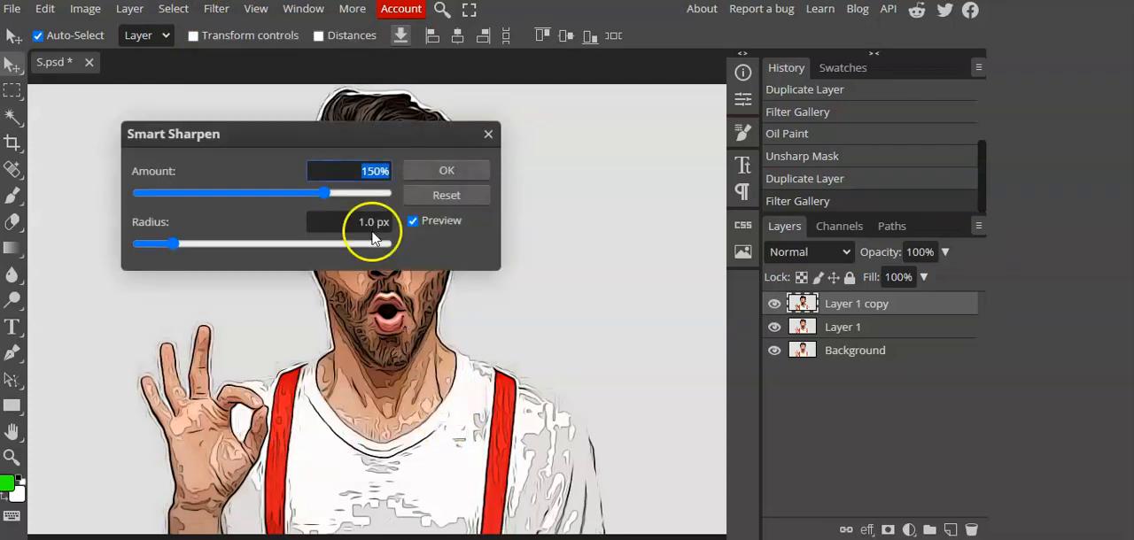
drag(352, 140, 713, 119)
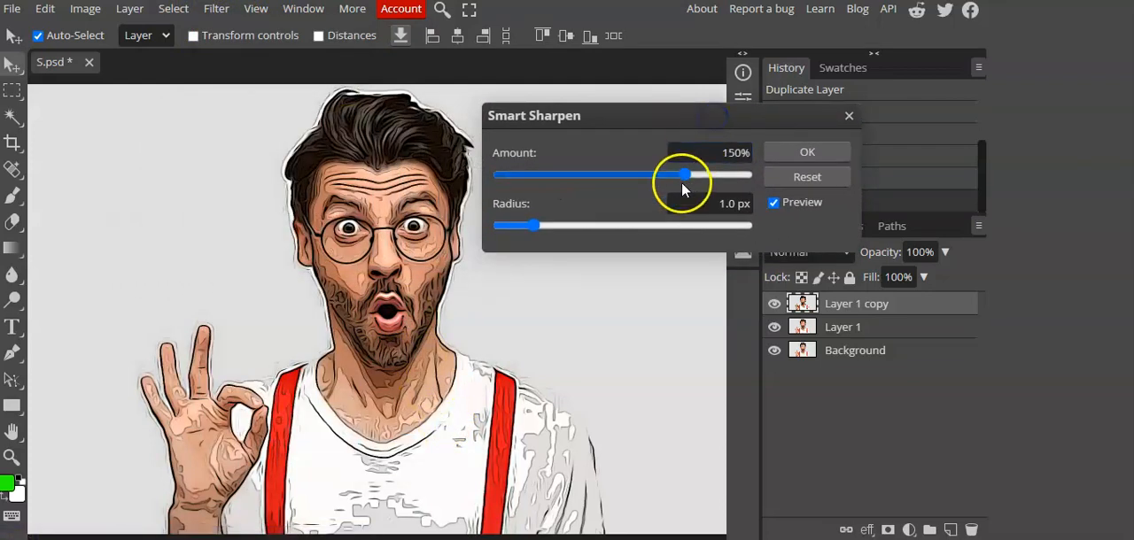
drag(683, 176, 568, 176)
drag(533, 225, 629, 227)
mouse_move(572, 175)
mouse_down()
mouse_move(625, 177)
mouse_move(565, 178)
mouse_up()
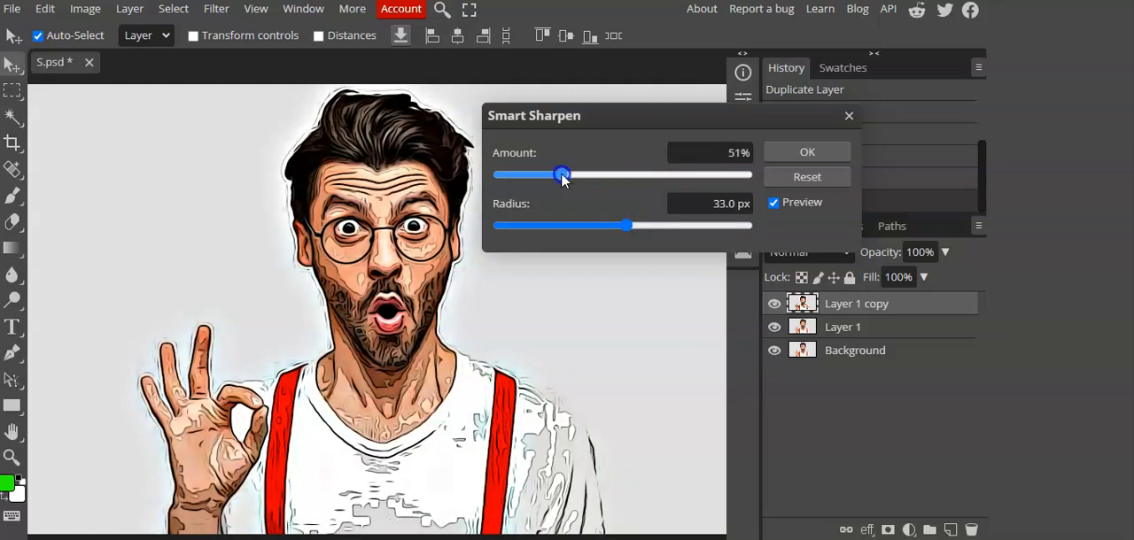
click(623, 223)
click(808, 155)
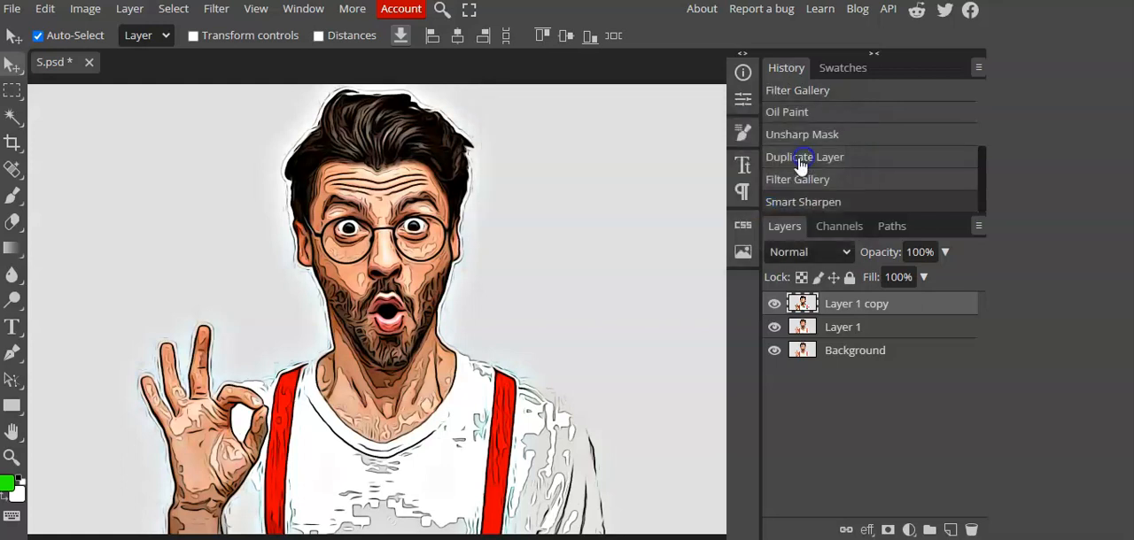
Step: Set the blend mode of Layer 1 copy to Overlay
click(803, 253)
scroll(793, 177, down, 1)
click(801, 153)
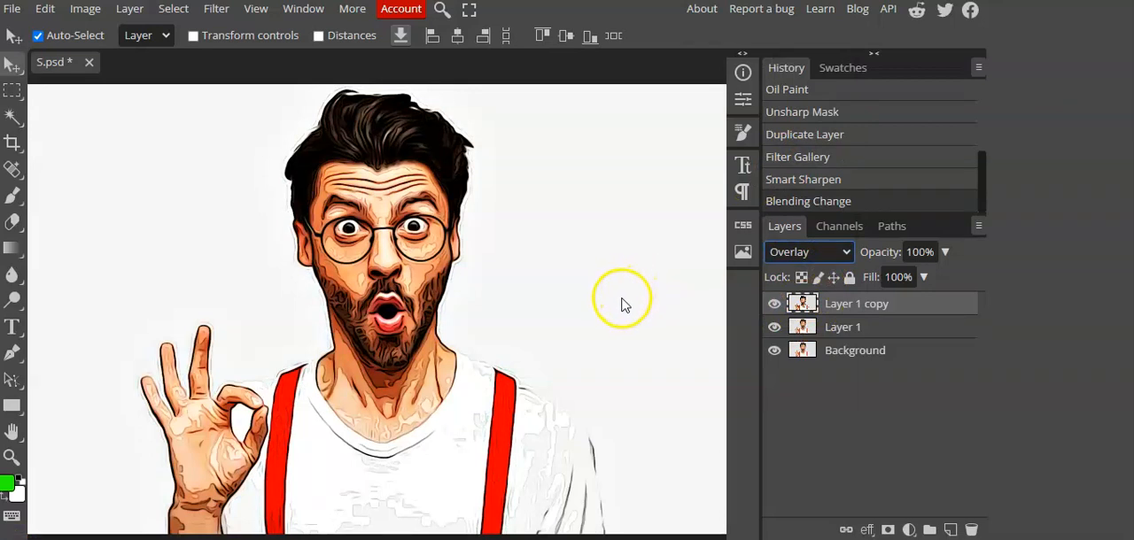
scroll(624, 312, down, 1)
scroll(624, 311, up, 1)
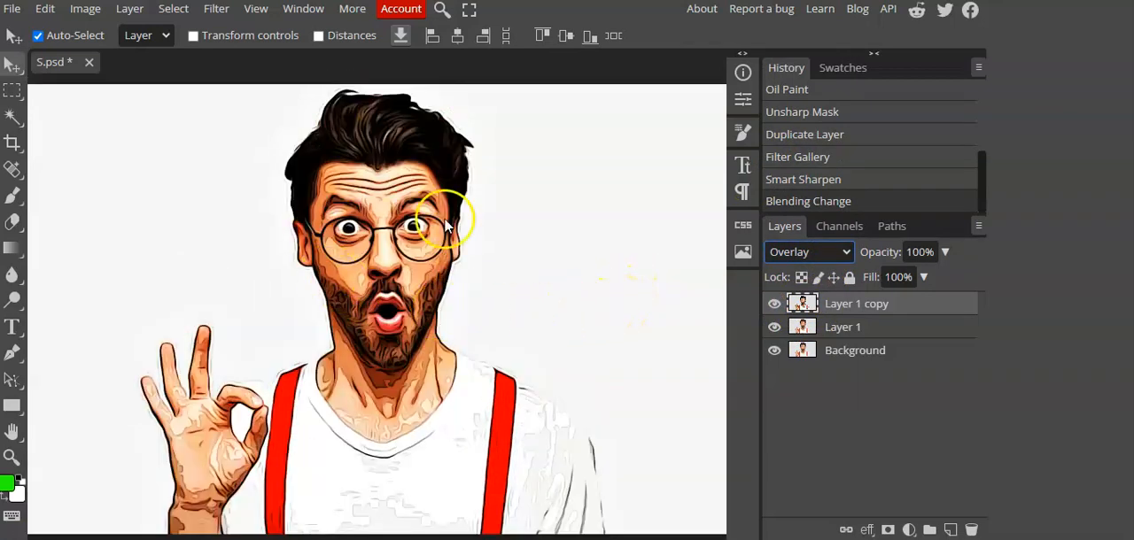